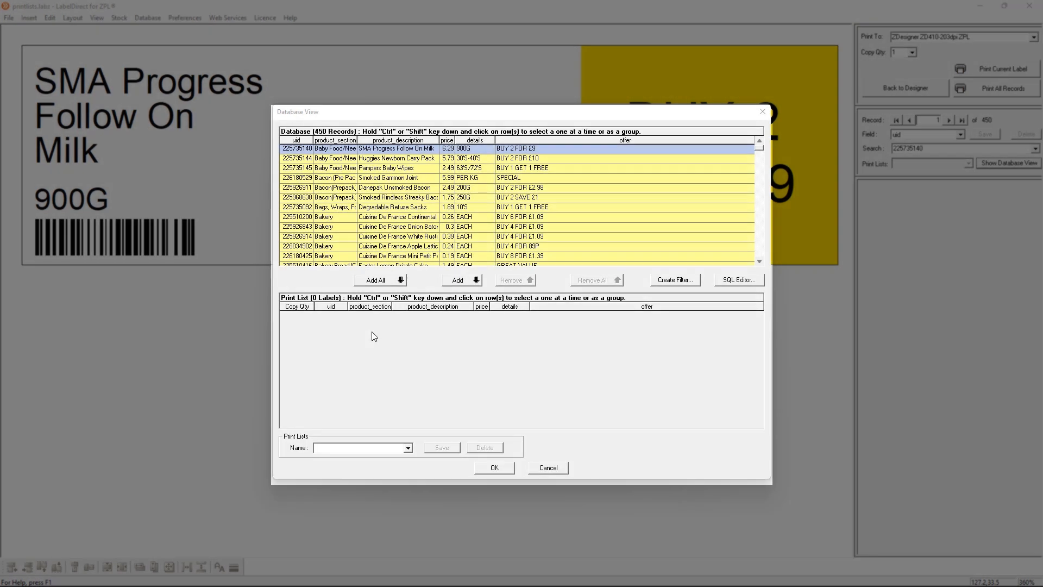
# Select the first three baby records and the three from Truly Irresistible Carrot through Simple Original Bath Soap, and add the selection to the print list
pyautogui.keyDown('ctrl'); pyautogui.click(306, 160); pyautogui.keyUp('ctrl')
pyautogui.keyDown('ctrl'); pyautogui.click(307, 168); pyautogui.keyUp('ctrl')
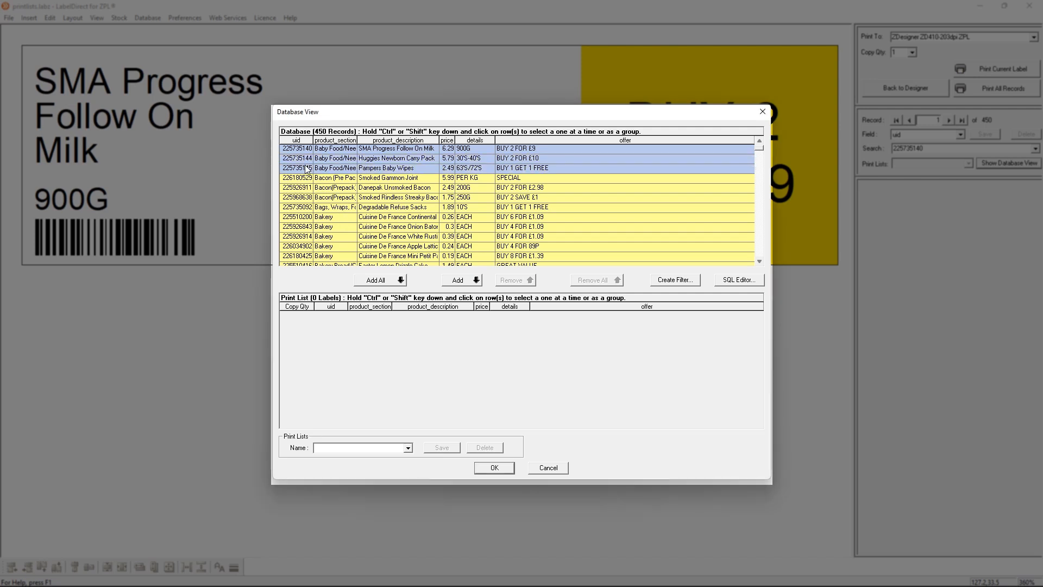
pyautogui.scroll(-4, 333, 202)
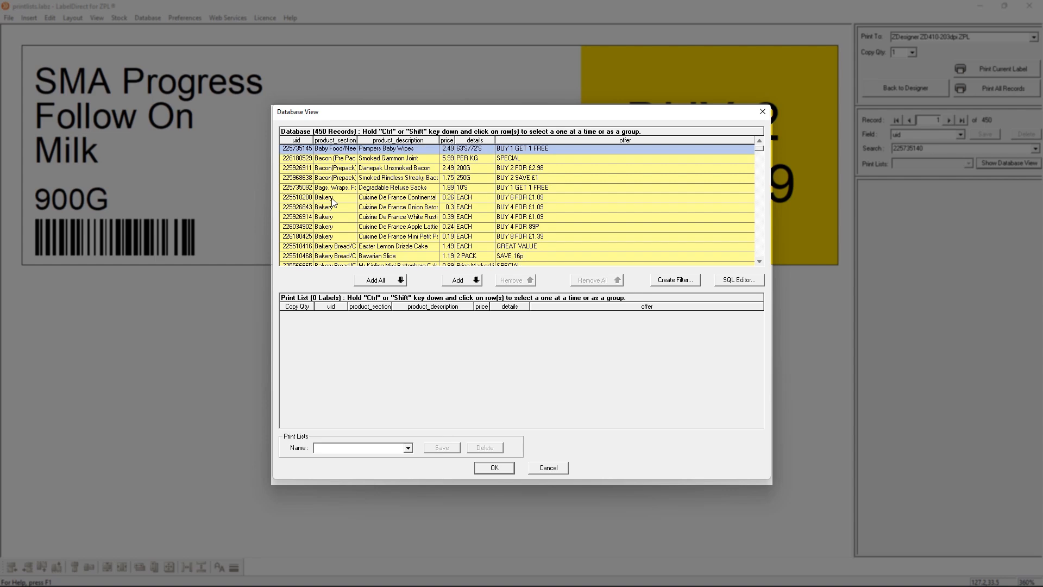
pyautogui.scroll(-9, 333, 202)
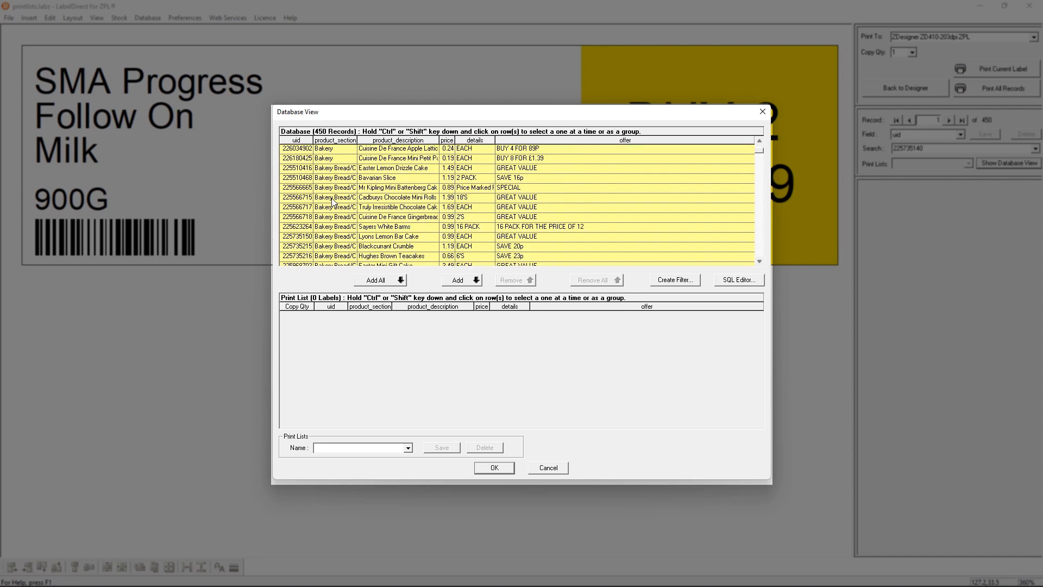
pyautogui.scroll(-4, 333, 203)
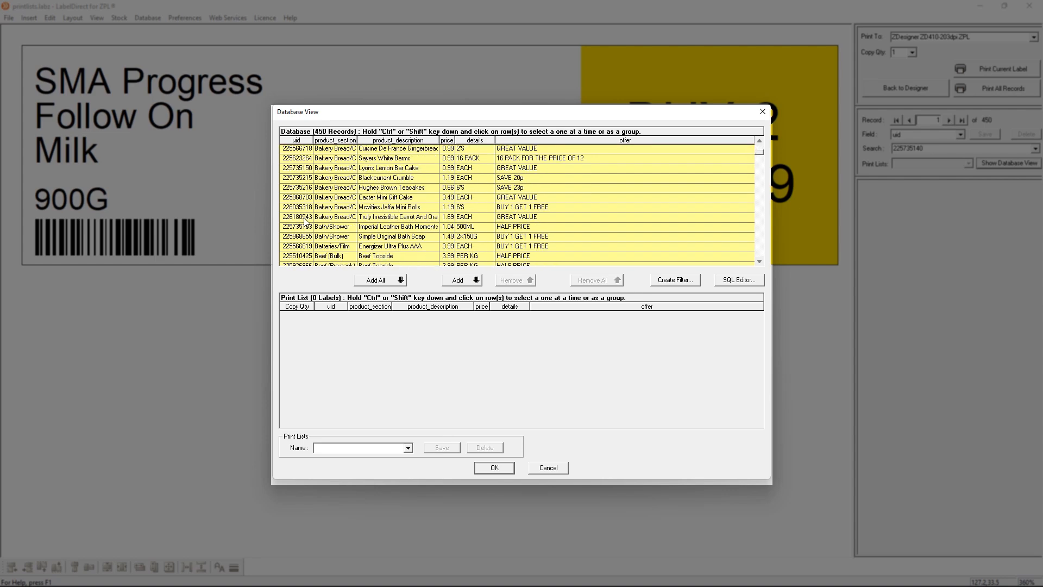
pyautogui.click(294, 221)
pyautogui.keyDown('shift'); pyautogui.click(298, 230); pyautogui.keyUp('shift')
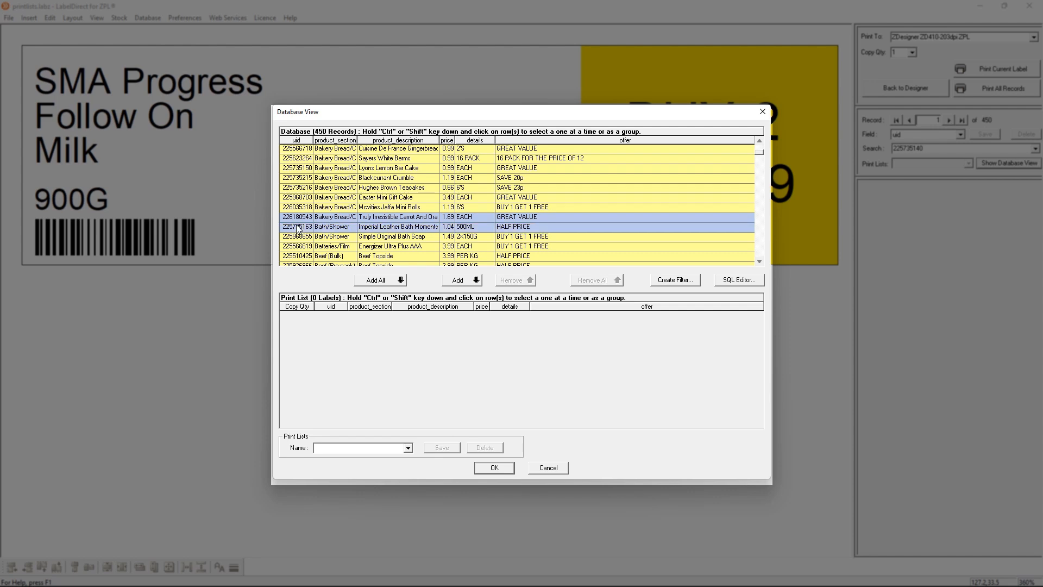
pyautogui.keyDown('shift'); pyautogui.click(299, 239); pyautogui.keyUp('shift')
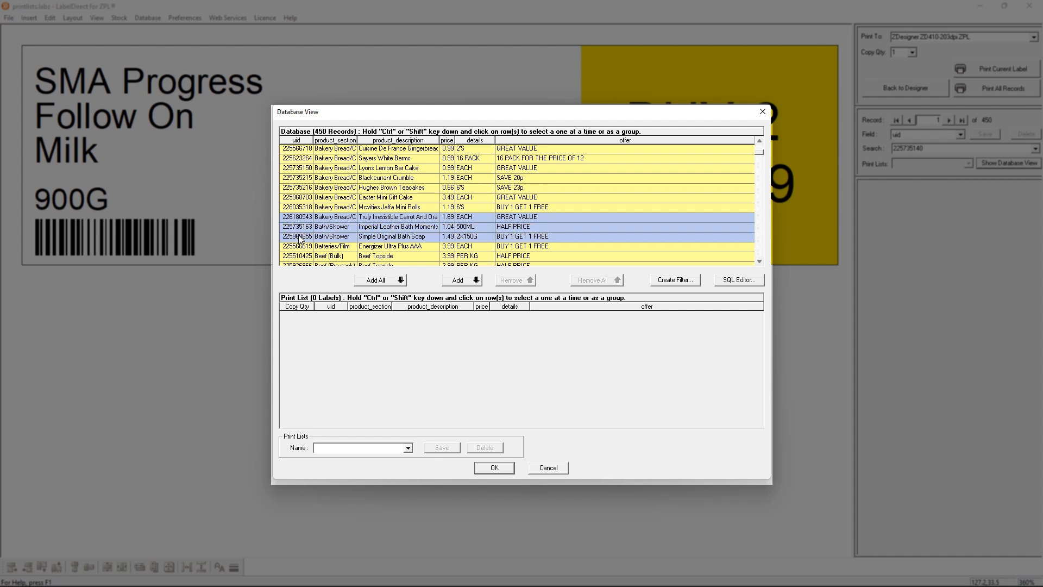
pyautogui.click(459, 281)
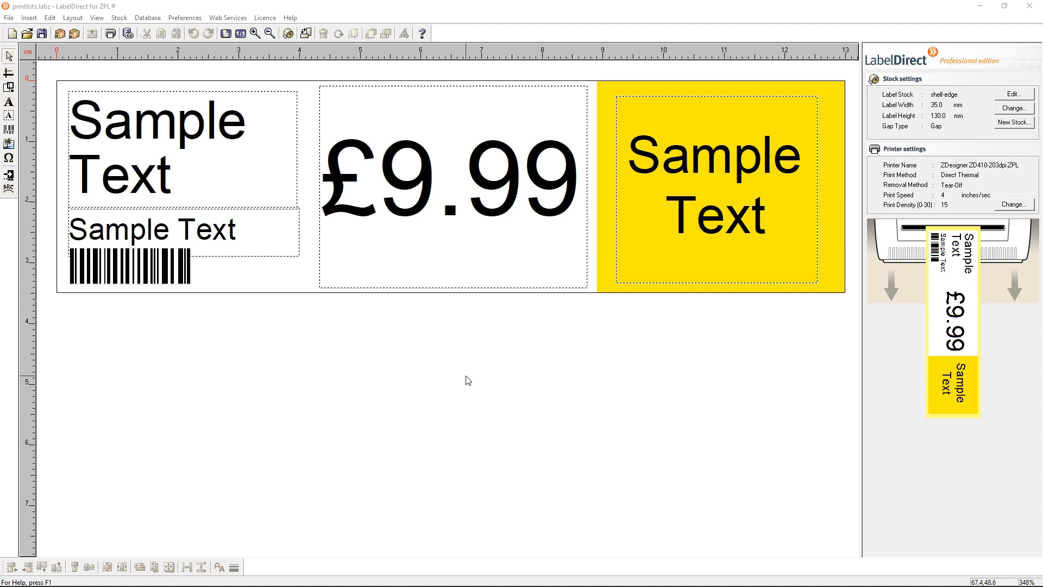
# Open the label's print view, show the database view and select the product_section column
pyautogui.click(113, 34)
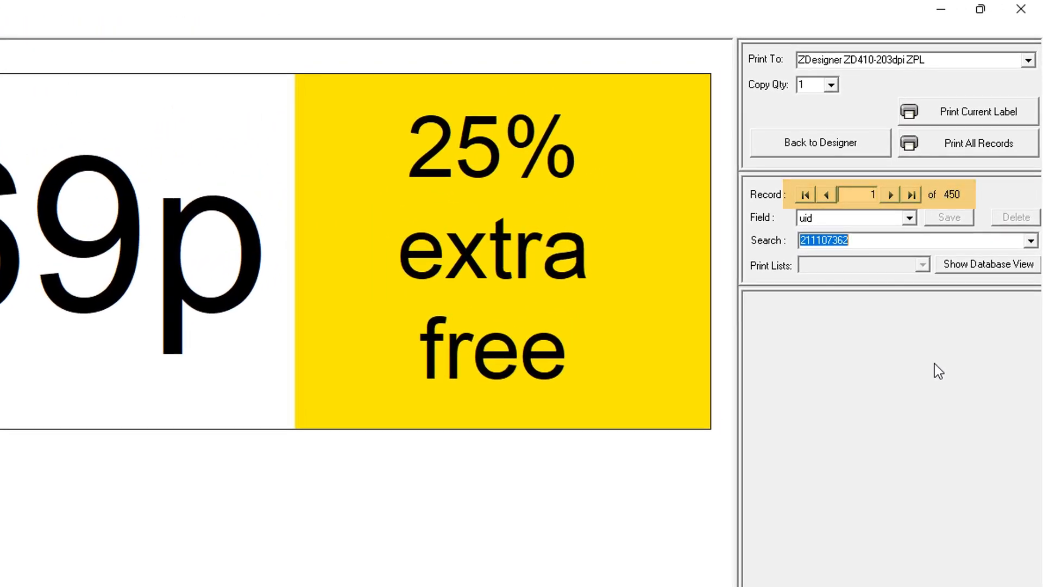
pyautogui.click(1013, 265)
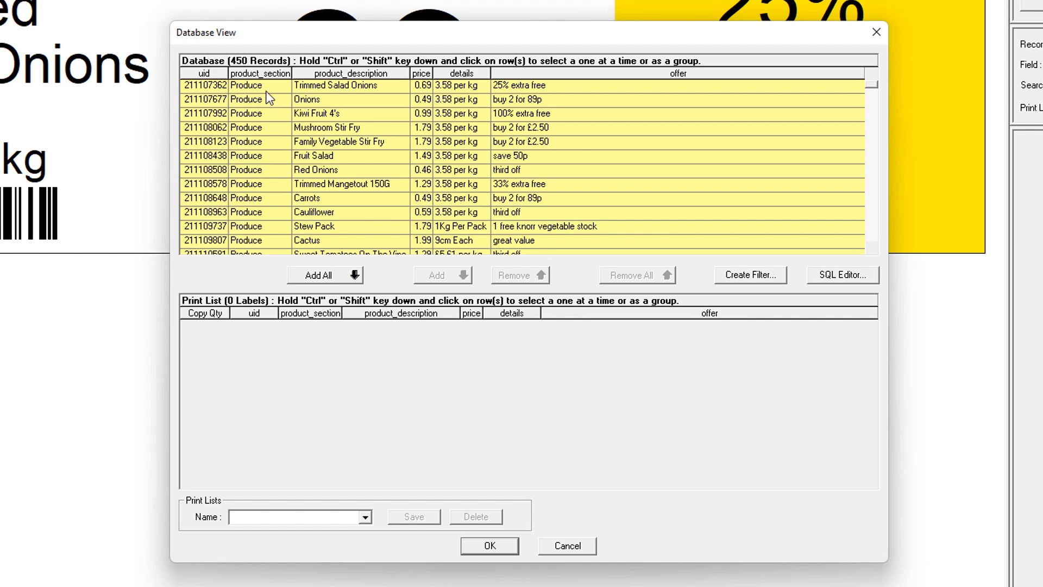
pyautogui.click(265, 73)
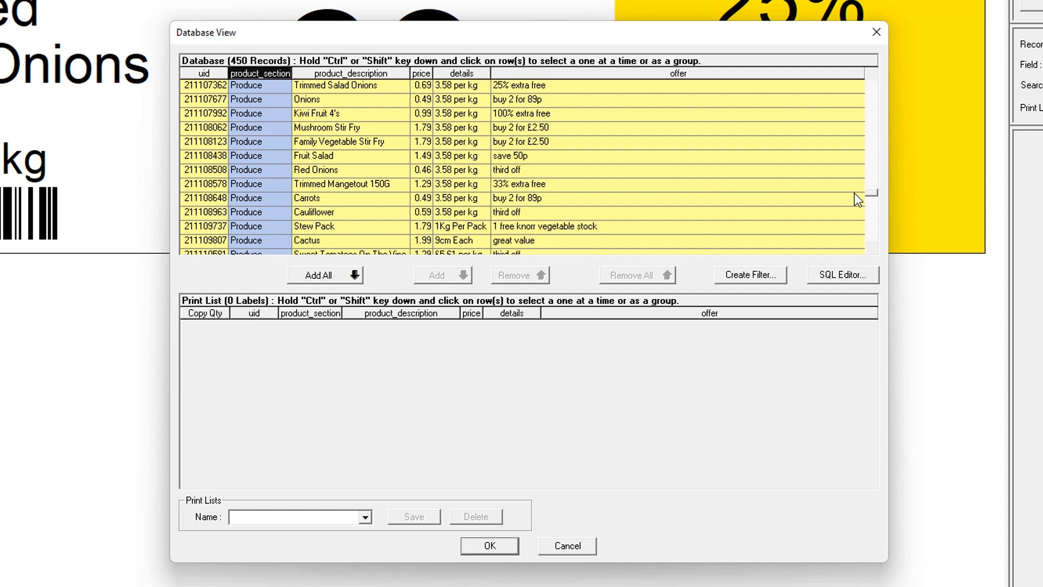
# Find the Wines records and widen the database table's details column to fit the country of origin
pyautogui.scroll(-4, 655, 200)
pyautogui.scroll(-15, 649, 195)
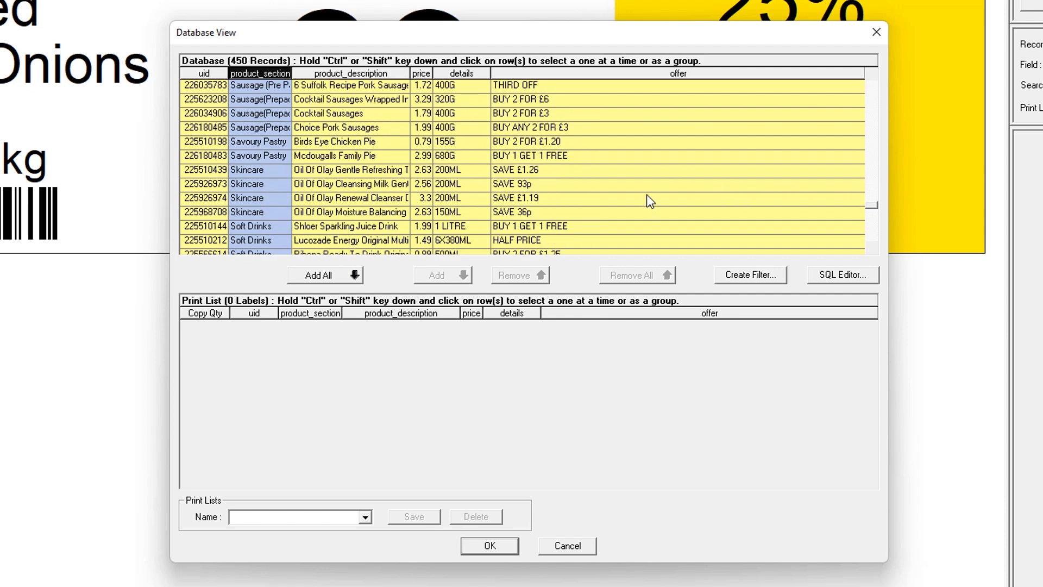
pyautogui.scroll(-7, 650, 201)
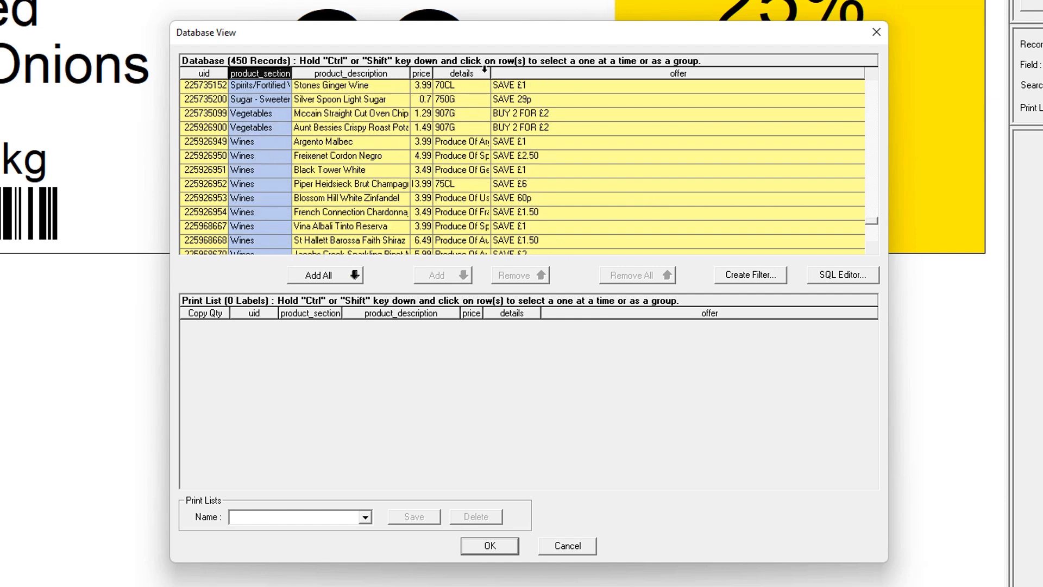
pyautogui.moveTo(491, 72); pyautogui.dragTo(539, 70)
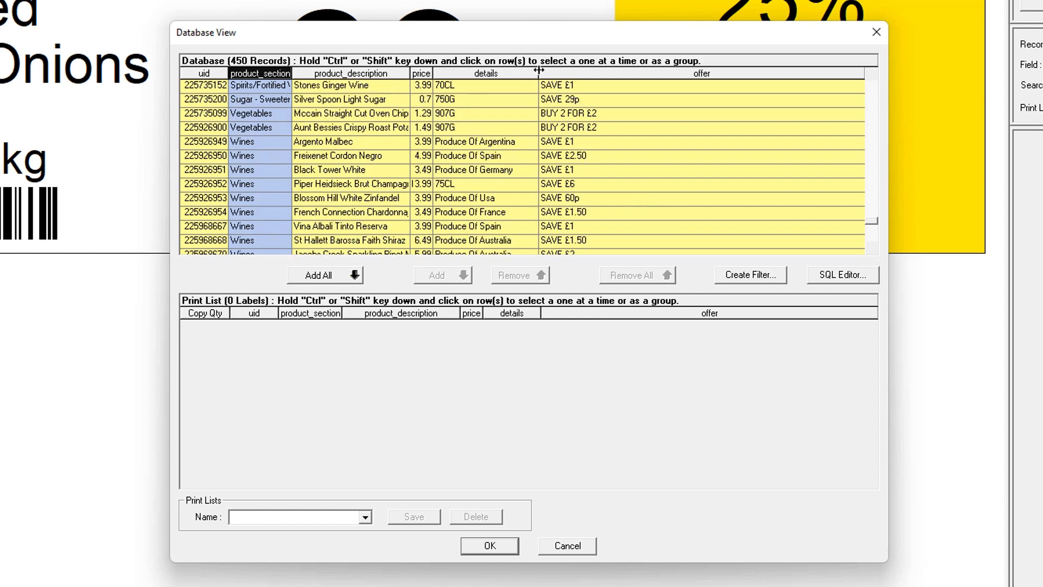
# Add the French Connection Chardonnay, Veuve Du Vernay Demi Sec, Valreas Domaine De La Grande and Chablis records to the print list
pyautogui.click(255, 212)
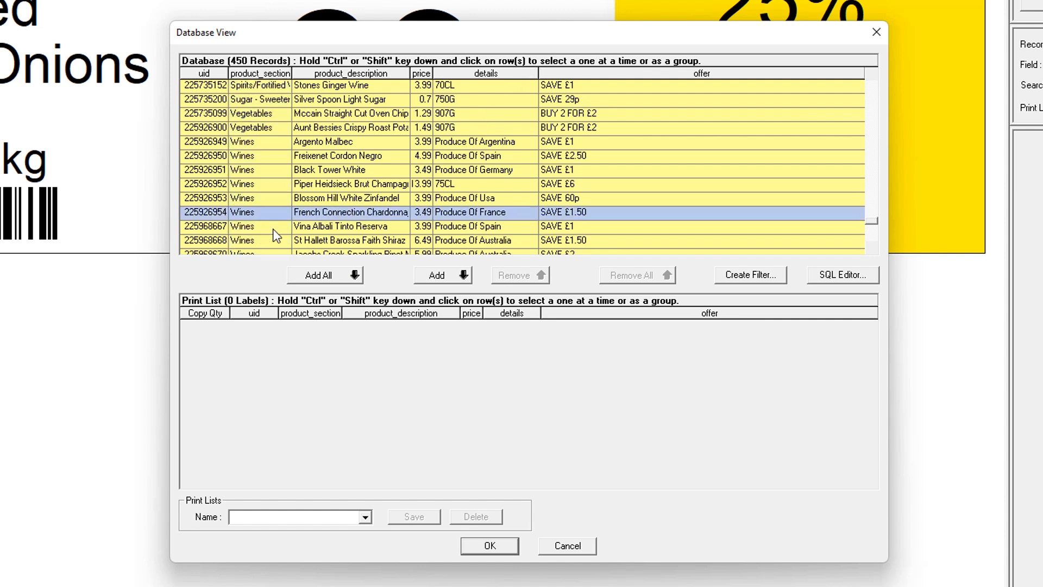
pyautogui.click(444, 276)
pyautogui.scroll(-4, 393, 164)
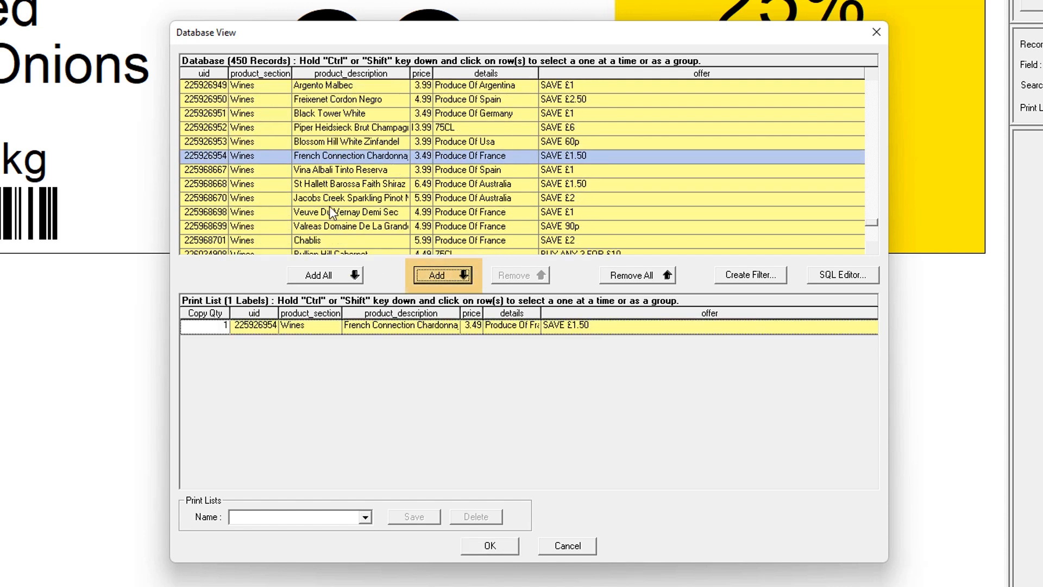
pyautogui.click(260, 214)
pyautogui.click(442, 277)
pyautogui.click(253, 227)
pyautogui.click(439, 276)
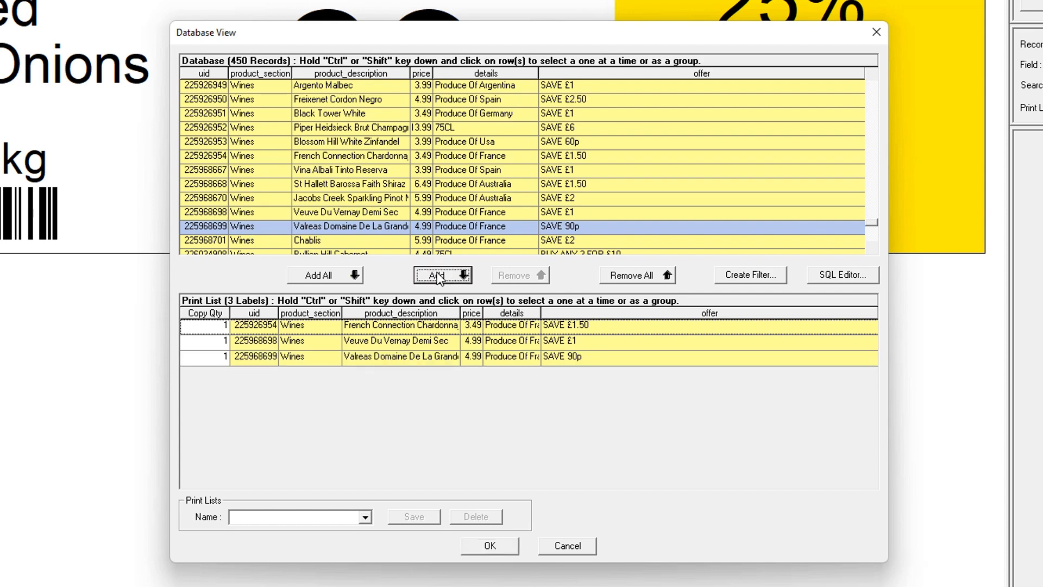
pyautogui.click(254, 241)
pyautogui.click(440, 276)
# Add the French Connection Merlot Reserve, Piat D'Or Red and Les Jamelles Viognier Chardonnay records to the print list
pyautogui.scroll(-2, 377, 171)
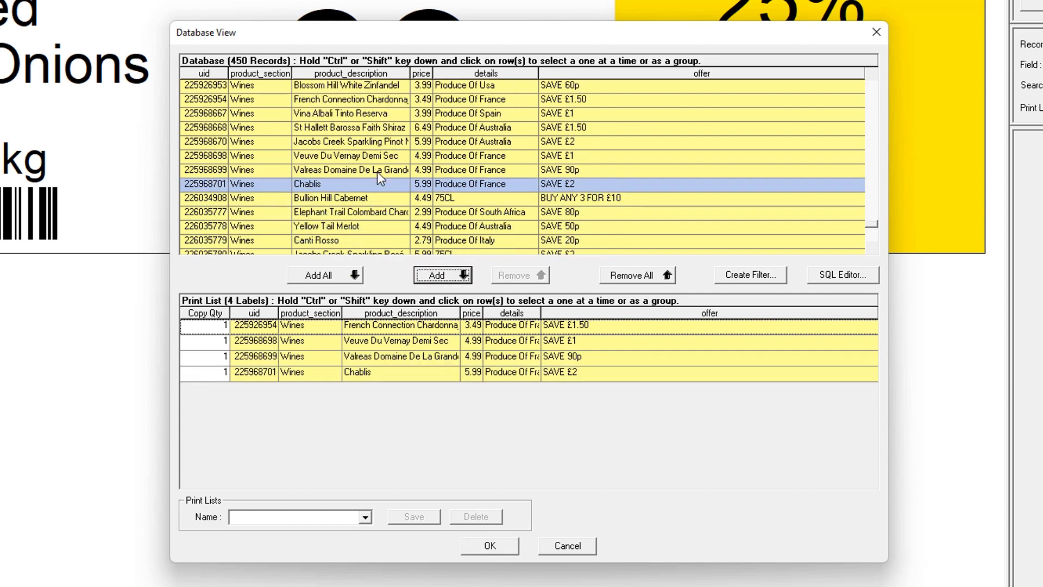
pyautogui.scroll(-2, 377, 172)
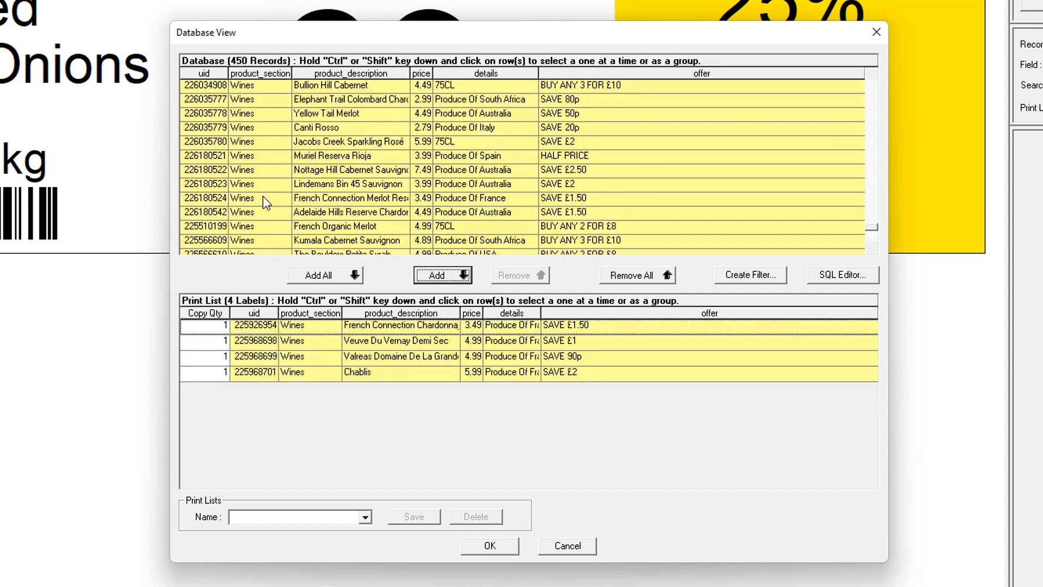
pyautogui.click(333, 198)
pyautogui.click(434, 277)
pyautogui.scroll(-2, 304, 185)
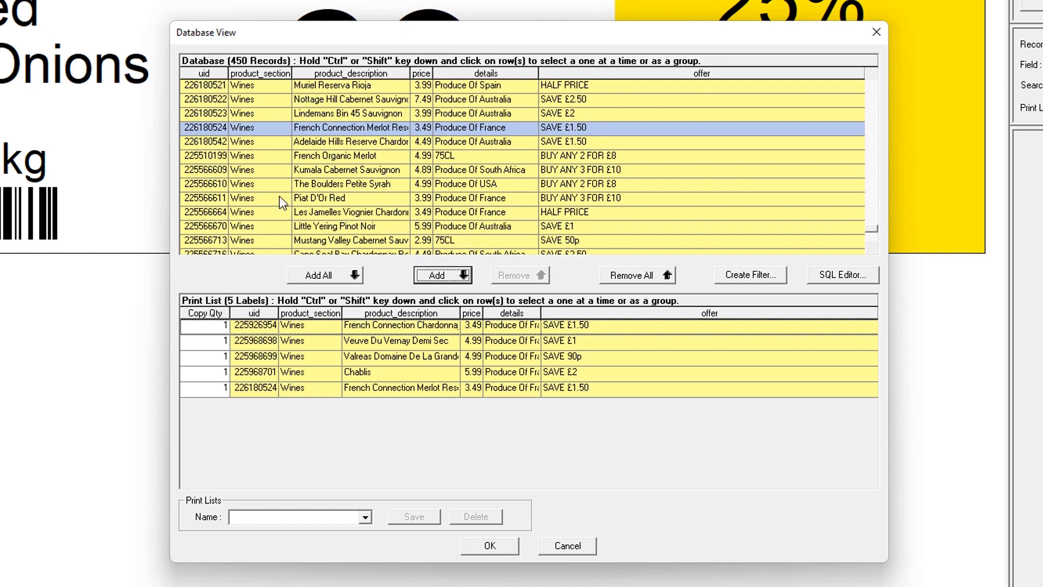
pyautogui.click(279, 198)
pyautogui.click(440, 274)
pyautogui.click(285, 213)
pyautogui.click(443, 273)
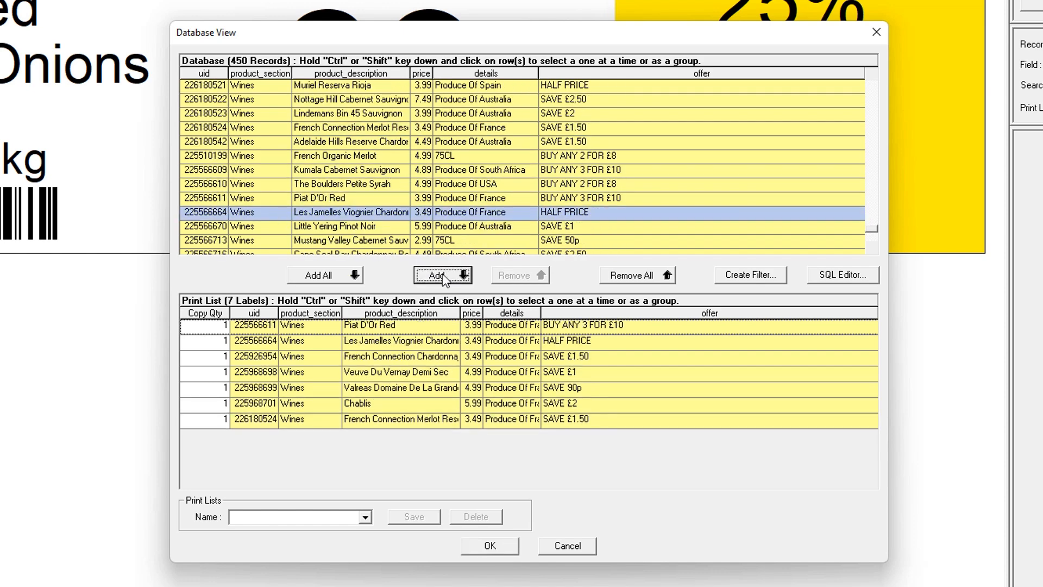
# Add the Little Yering Pinot Noir record from Australia to the print list
pyautogui.scroll(-1, 459, 217)
pyautogui.click(272, 213)
pyautogui.click(438, 276)
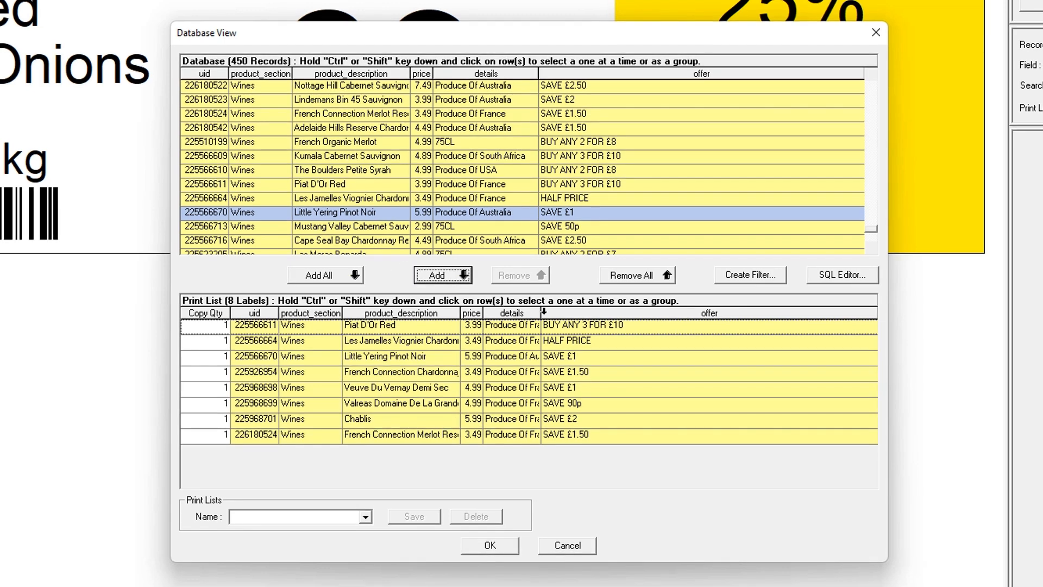
# Widen the print list's details column and remove the Little Yering Pinot Noir record from the list
pyautogui.moveTo(543, 313); pyautogui.dragTo(640, 313)
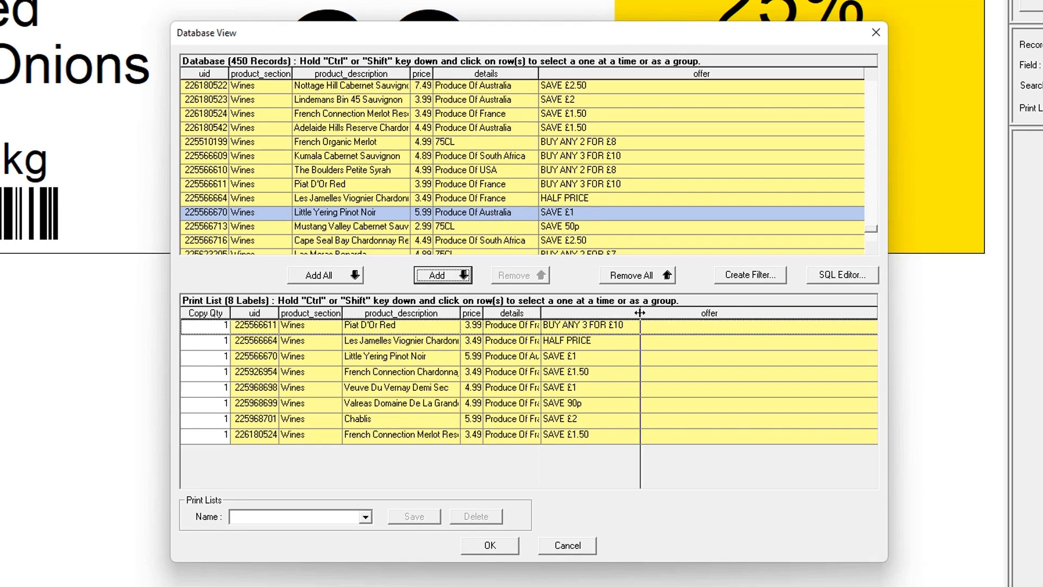
pyautogui.click(297, 357)
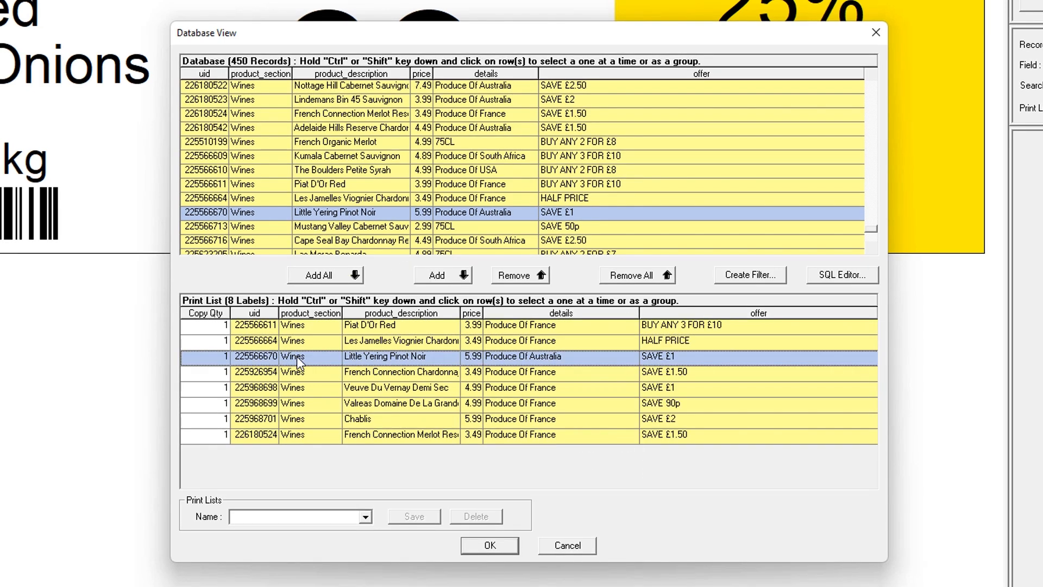
pyautogui.click(526, 279)
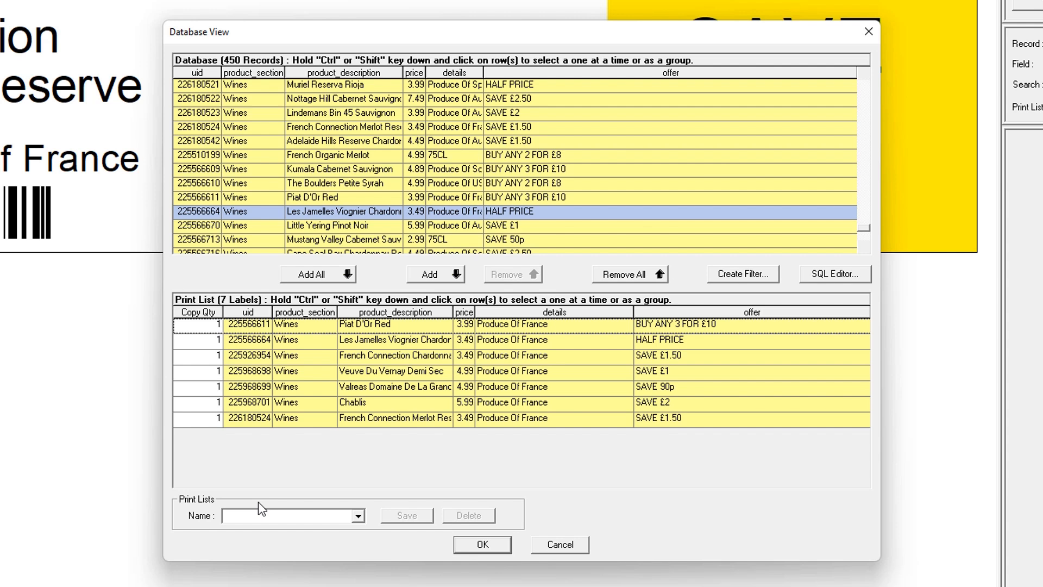
# Save the print list under the name "French wines manual" and close the database view
pyautogui.write('French wines manual')
pyautogui.click(407, 517)
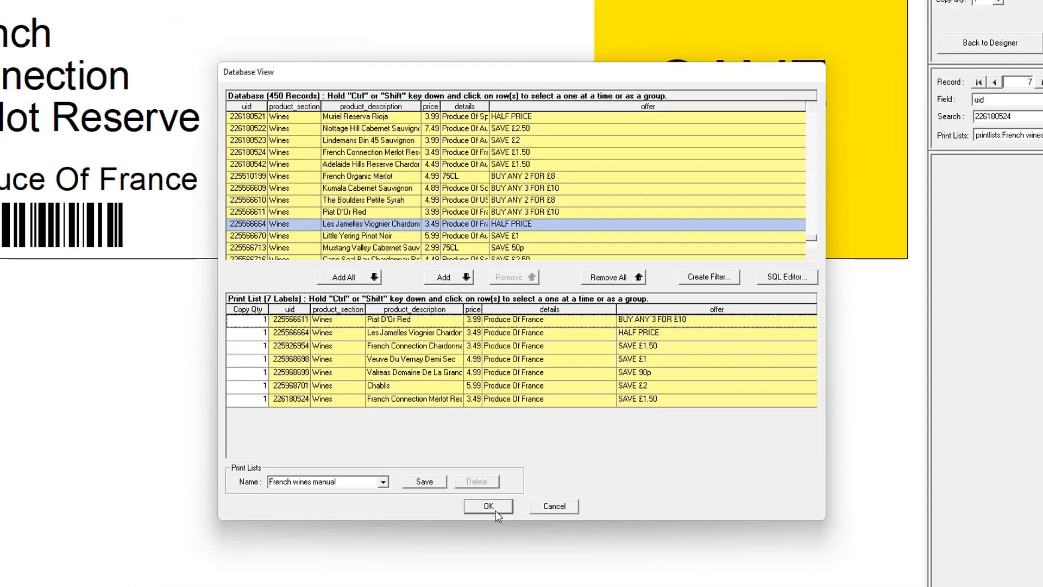
pyautogui.click(492, 550)
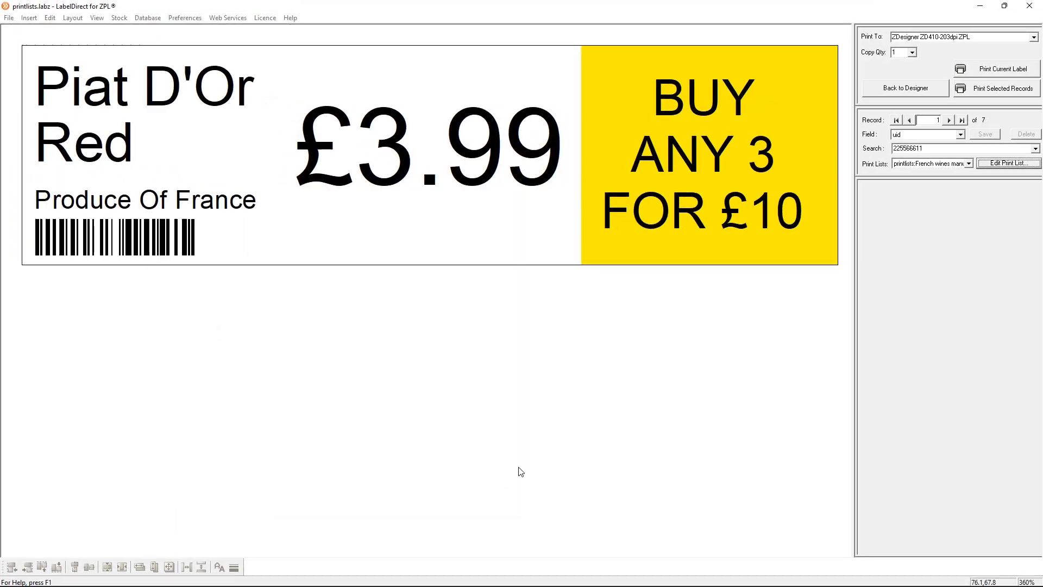
# Step forward through the records of the French wines print list to preview each label
pyautogui.click(950, 120)
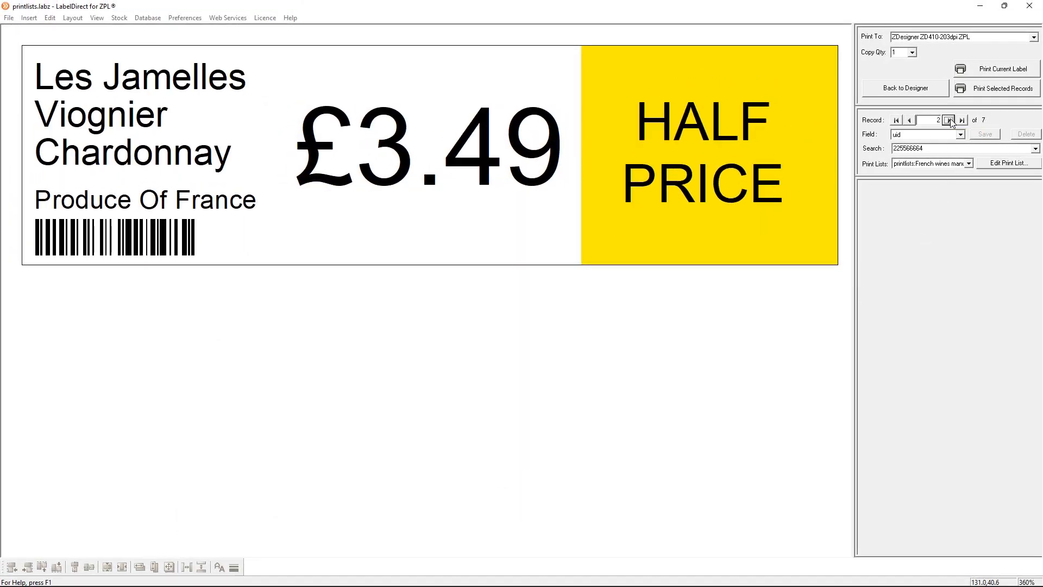
pyautogui.click(949, 120)
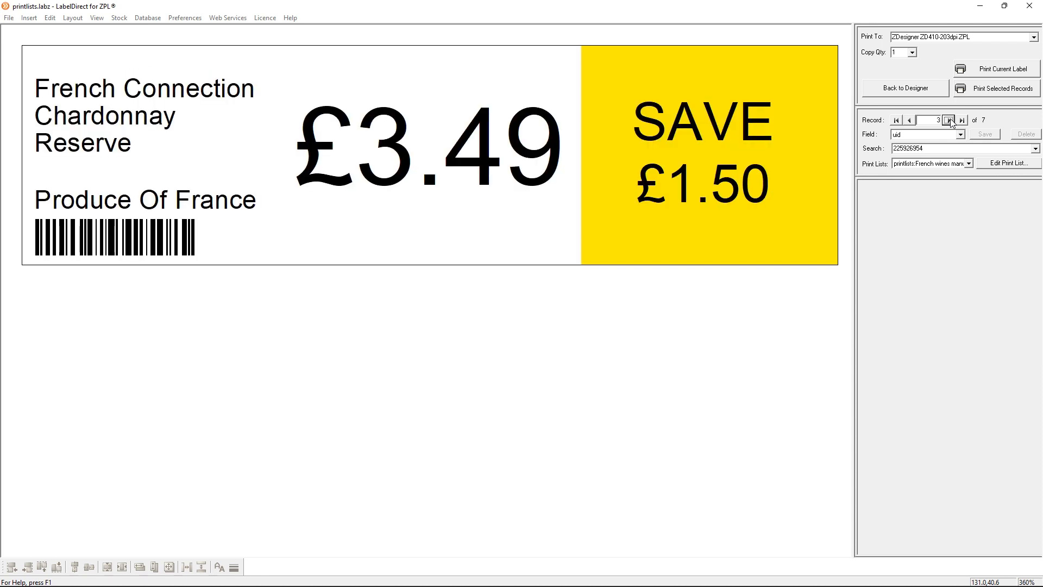
pyautogui.click(949, 120)
pyautogui.click(949, 120)
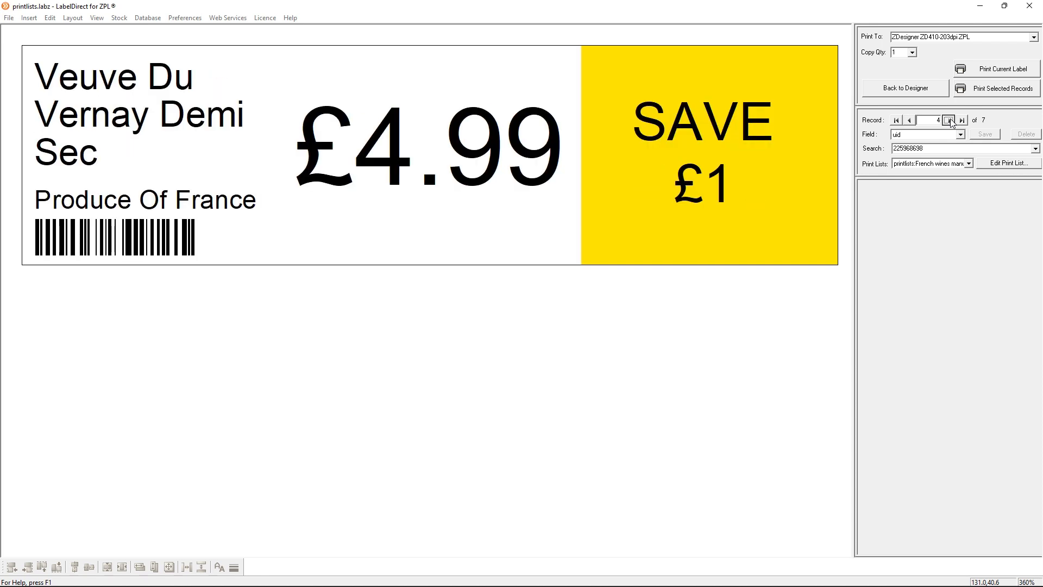
pyautogui.click(949, 120)
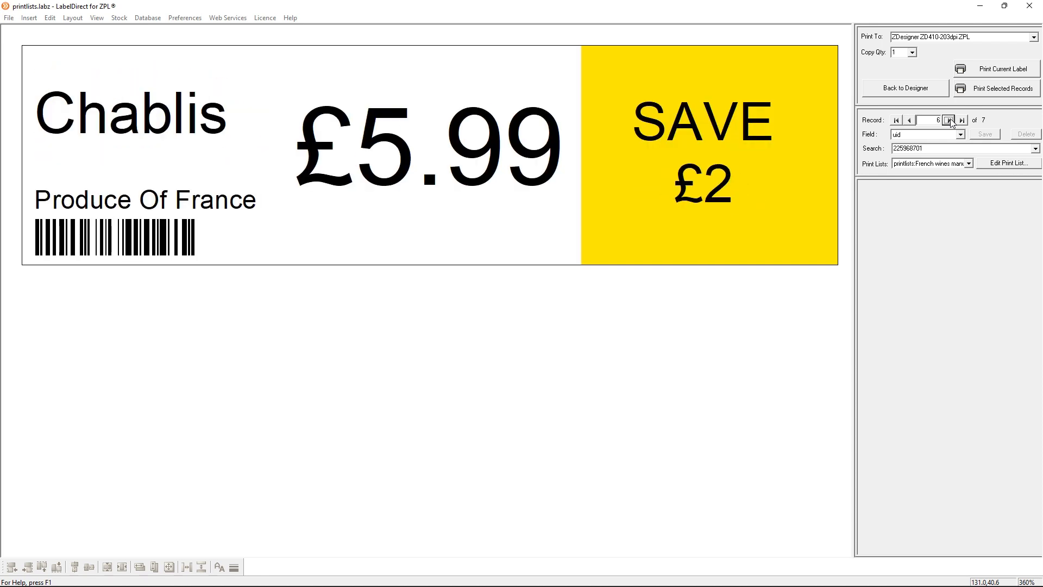
pyautogui.click(949, 120)
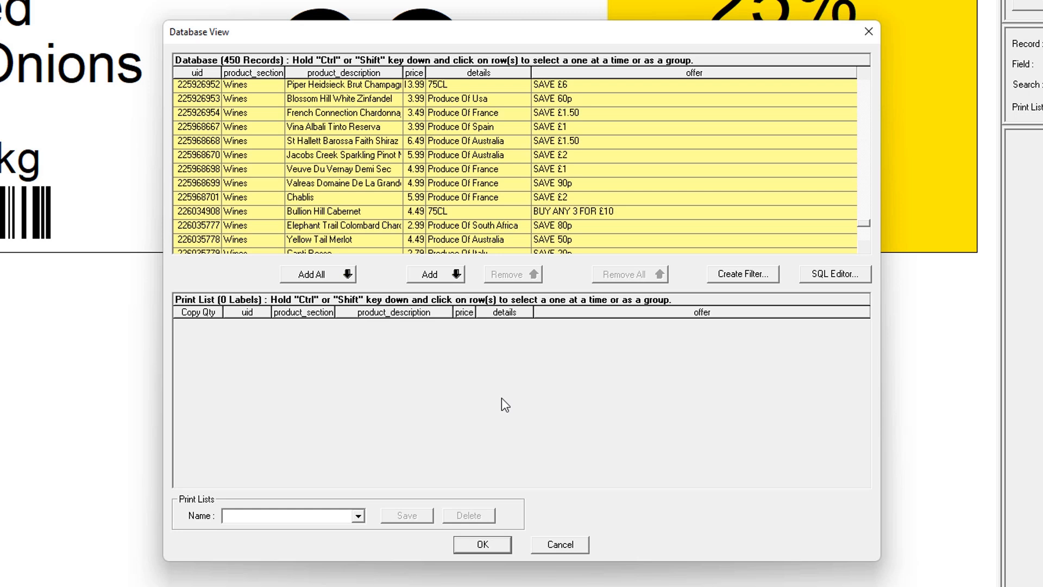
# Start a new database filter and set its first condition to product_section with the data "wines"
pyautogui.click(748, 276)
pyautogui.click(510, 225)
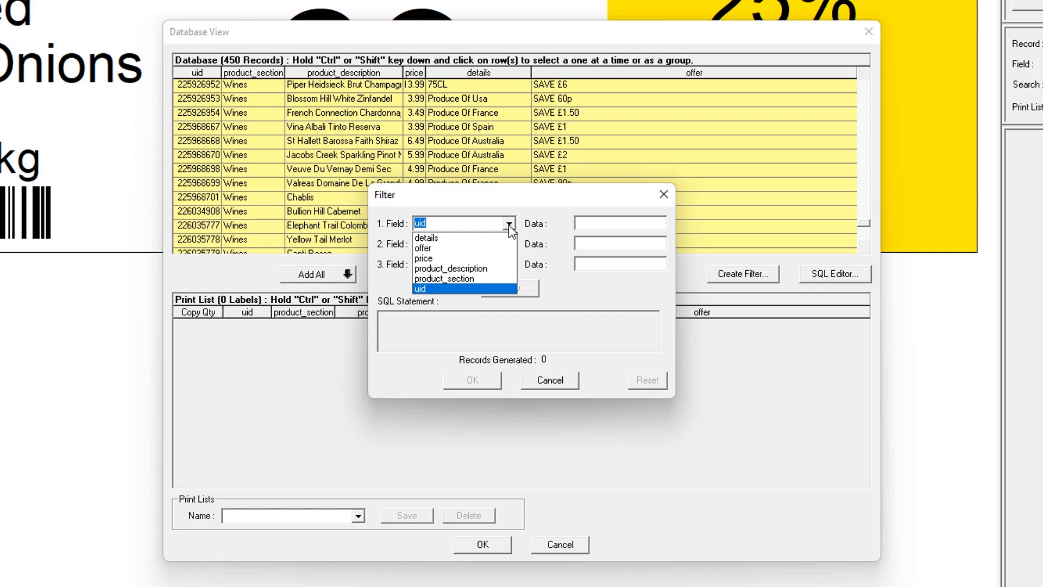
pyautogui.click(477, 280)
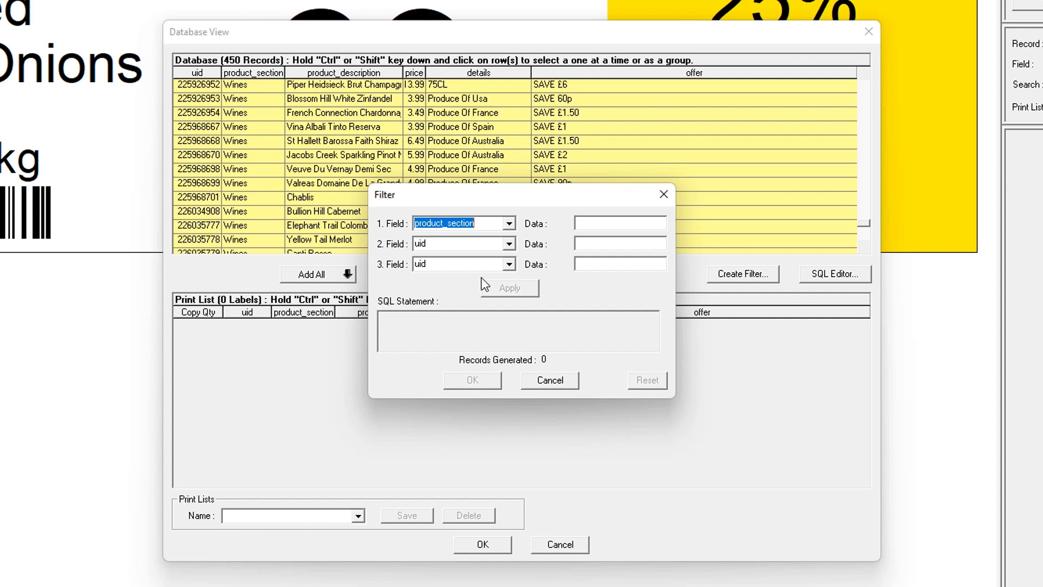
pyautogui.click(600, 224)
pyautogui.write('wines')
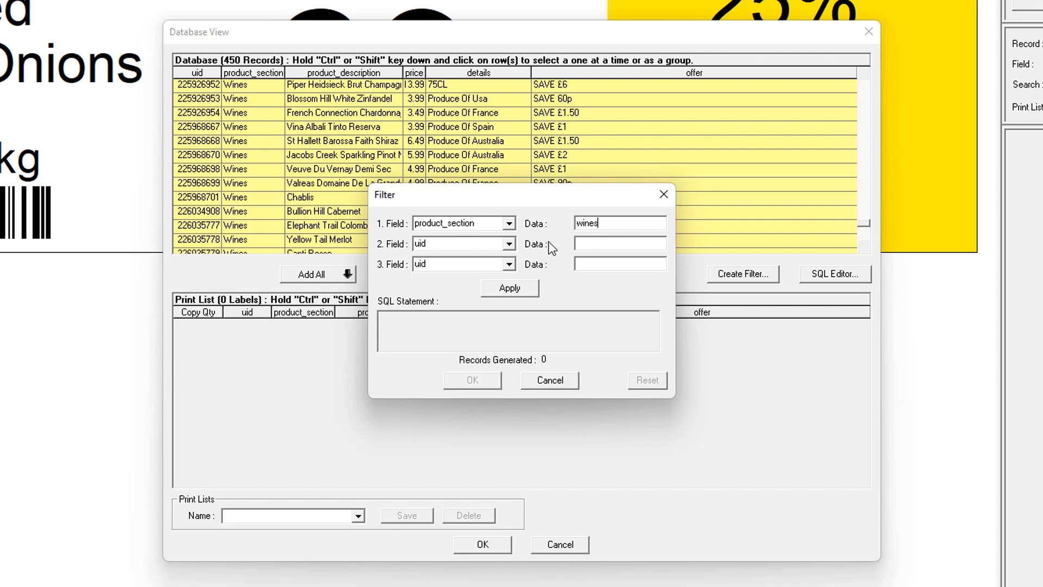
# Set the second filter condition to details with the data "produce of france" and apply the filter to fill the print list
pyautogui.click(509, 244)
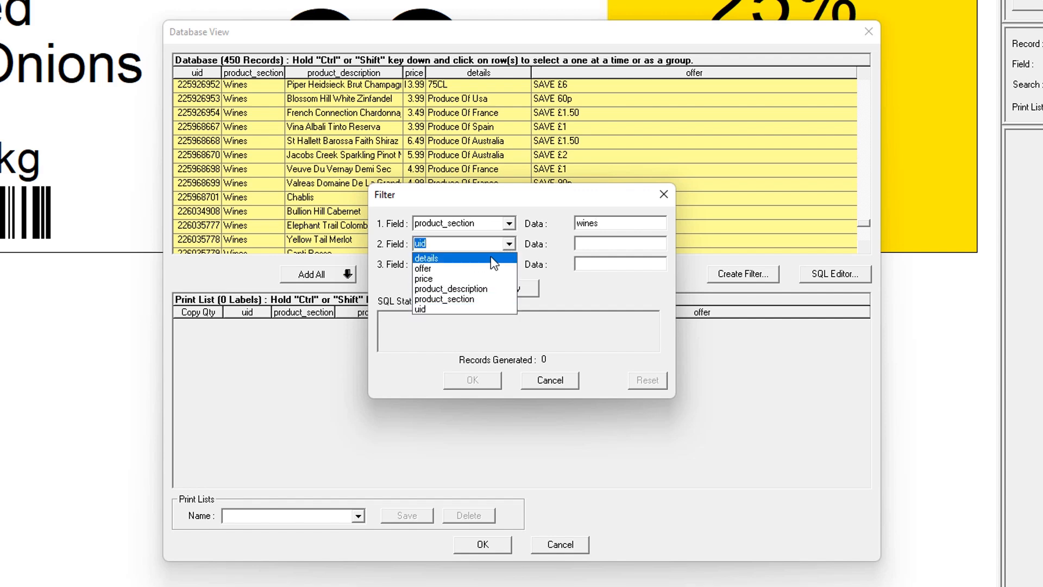
pyautogui.click(491, 257)
pyautogui.click(591, 245)
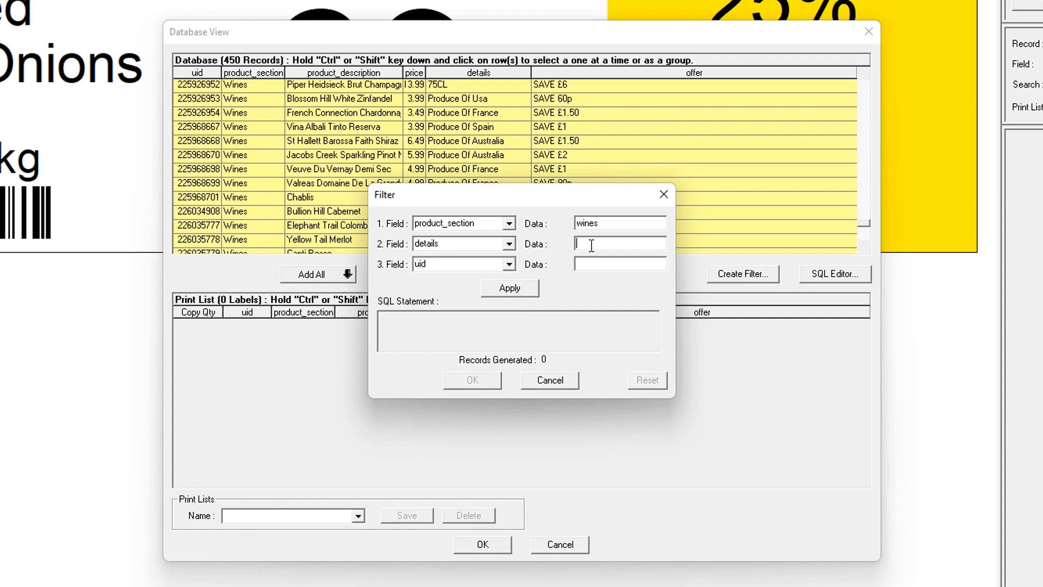
pyautogui.write('produce of france')
pyautogui.click(523, 290)
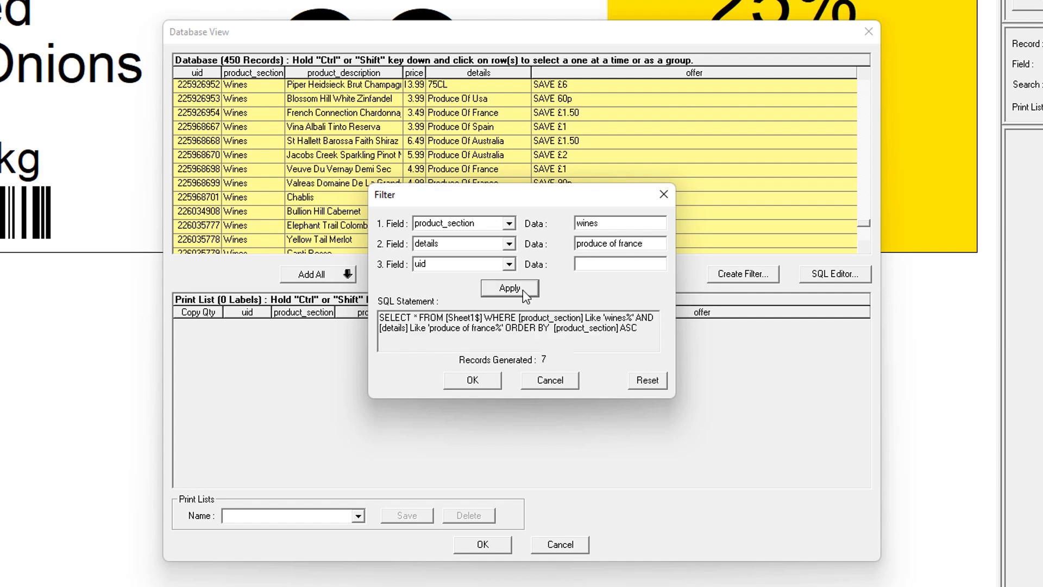
pyautogui.click(482, 382)
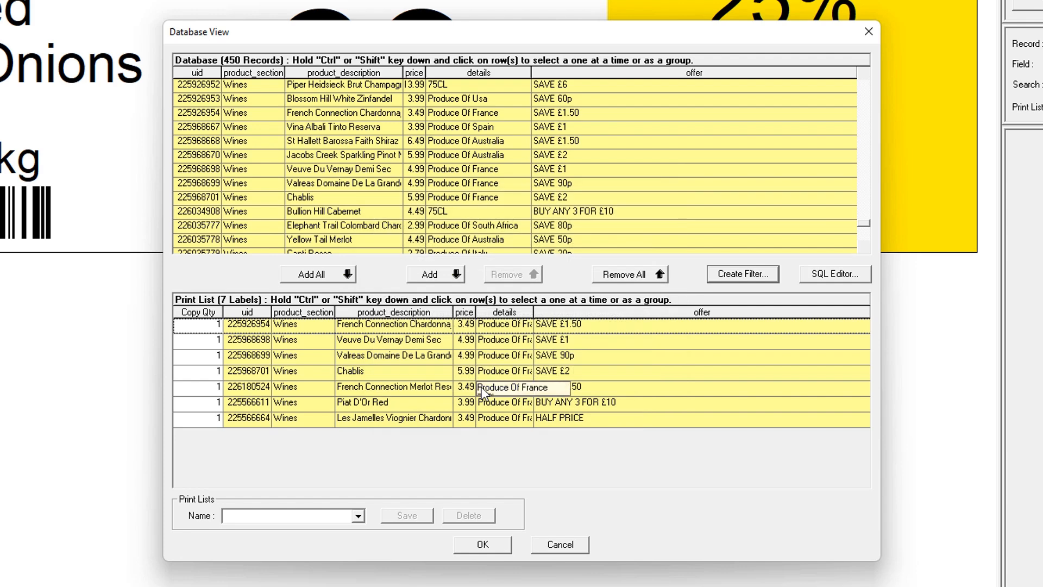
# Widen the print list's details column and review the filter's SQL statement in the SQL editor
pyautogui.moveTo(532, 312); pyautogui.dragTo(567, 313)
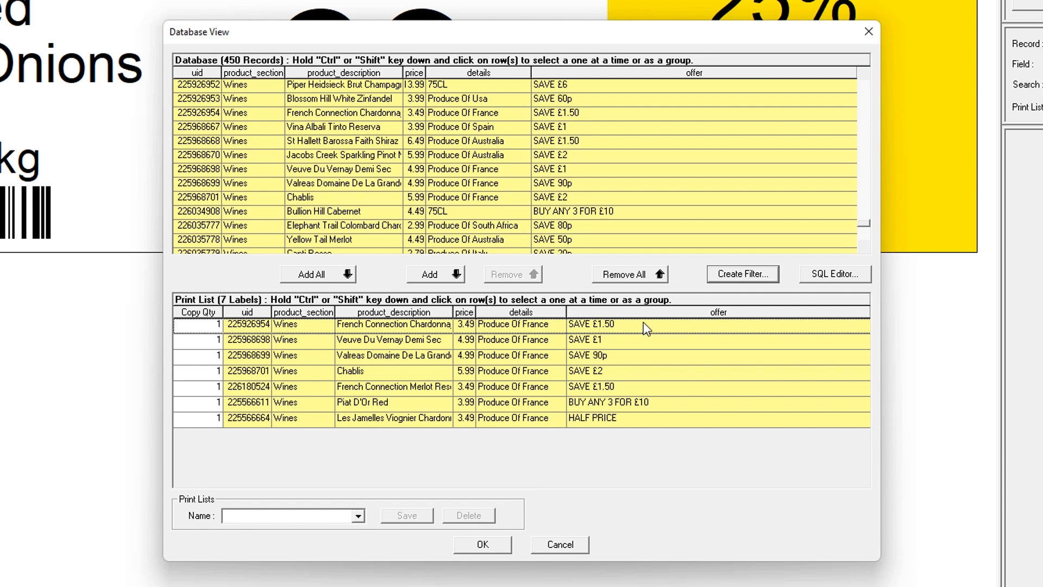
pyautogui.click(836, 274)
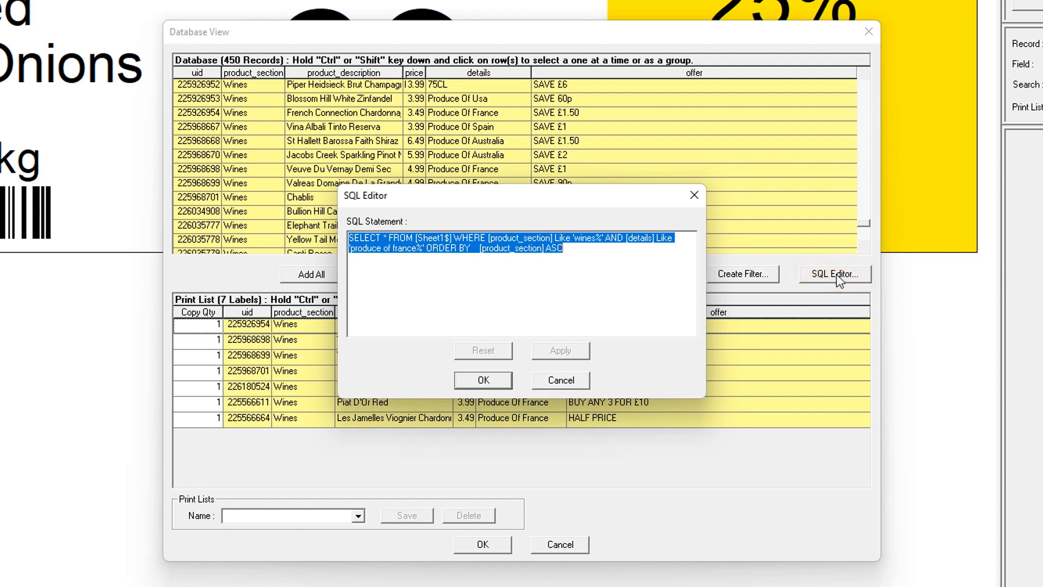
pyautogui.click(480, 382)
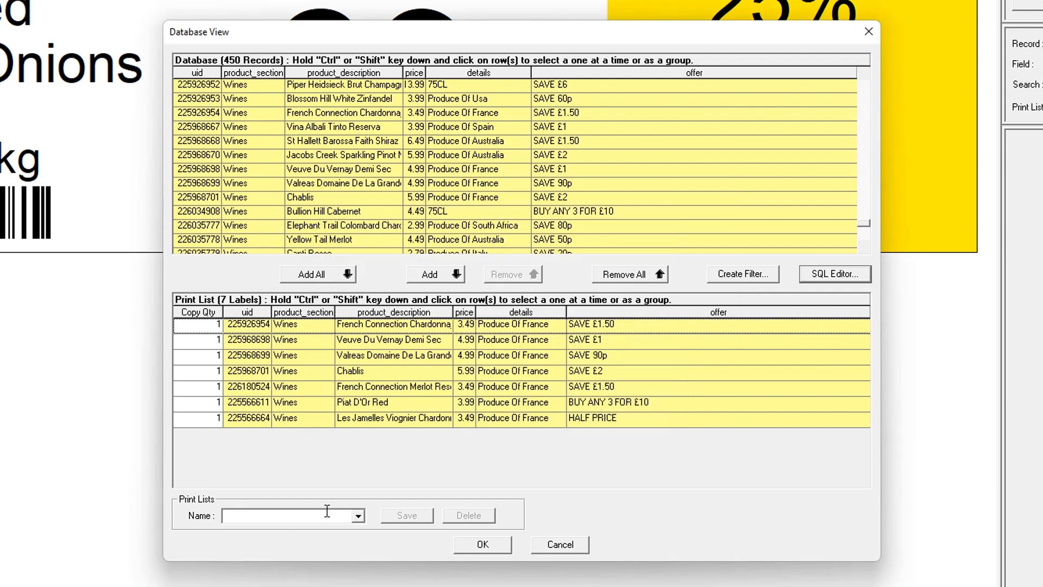
# Save the print list under the name "French wines filter" and close the database view
pyautogui.click(291, 515)
pyautogui.write('Fra')
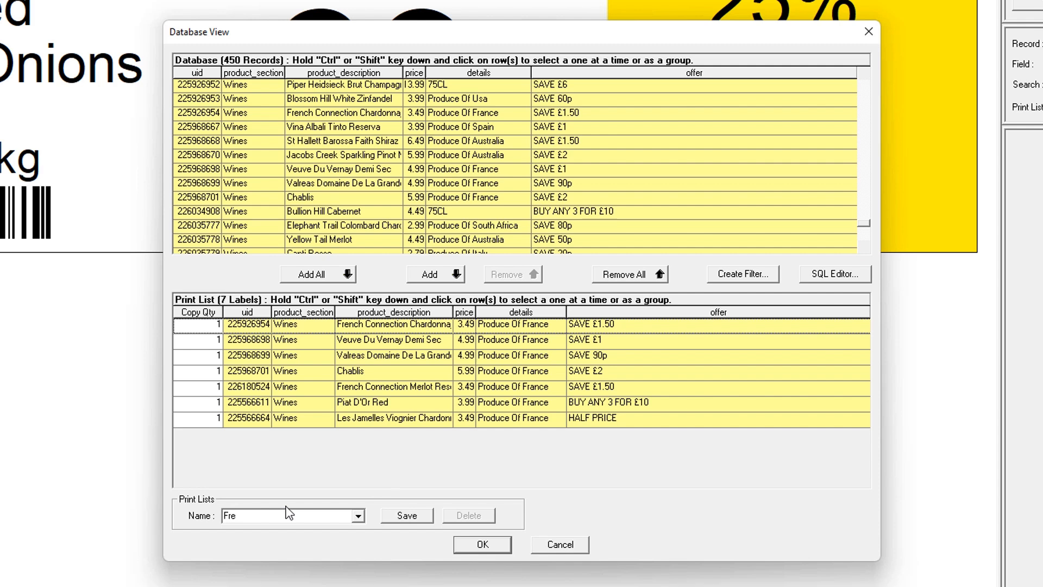
pyautogui.write('nch w')
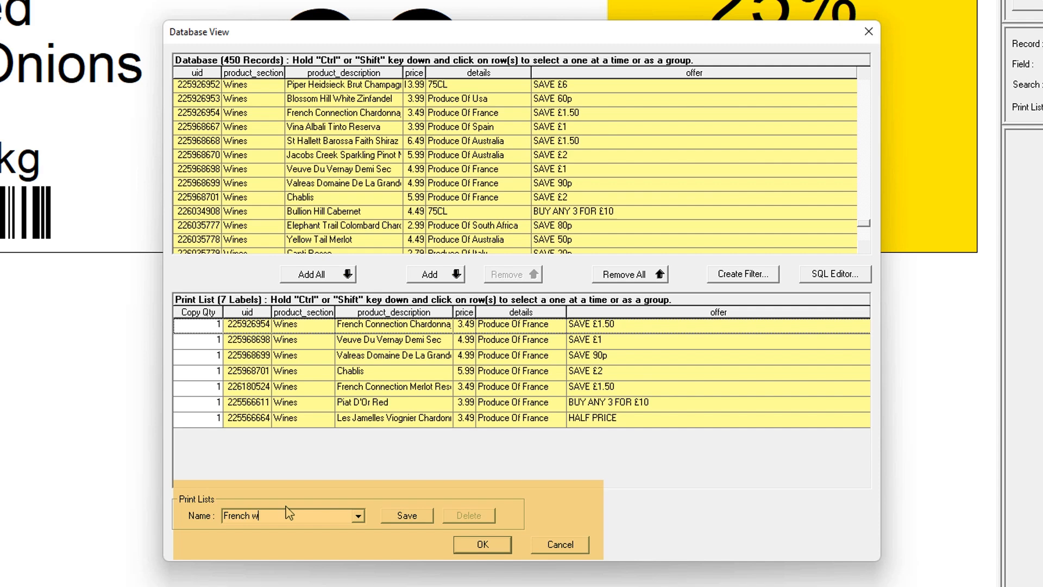
pyautogui.write('ines filt')
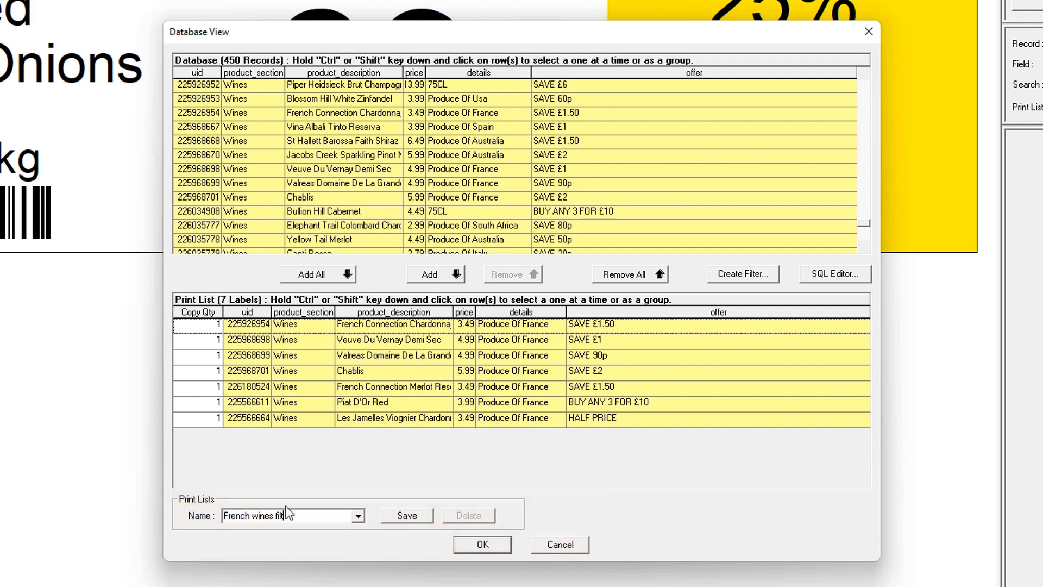
pyautogui.write('er')
pyautogui.click(409, 517)
pyautogui.click(482, 544)
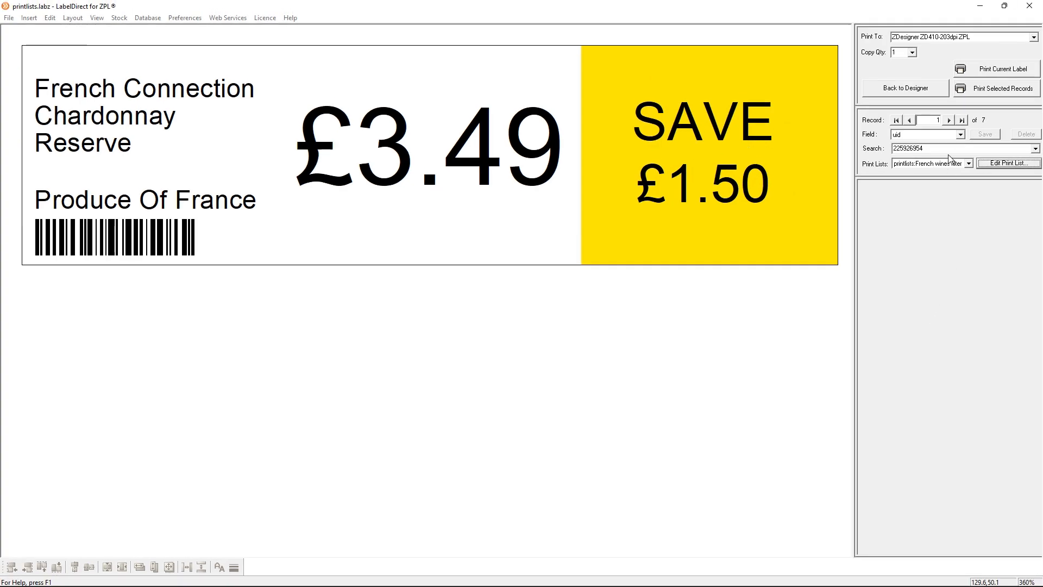
# Step forward through the records of the "French wines filter" print list to preview each label up to the last one
pyautogui.click(950, 121)
pyautogui.click(950, 120)
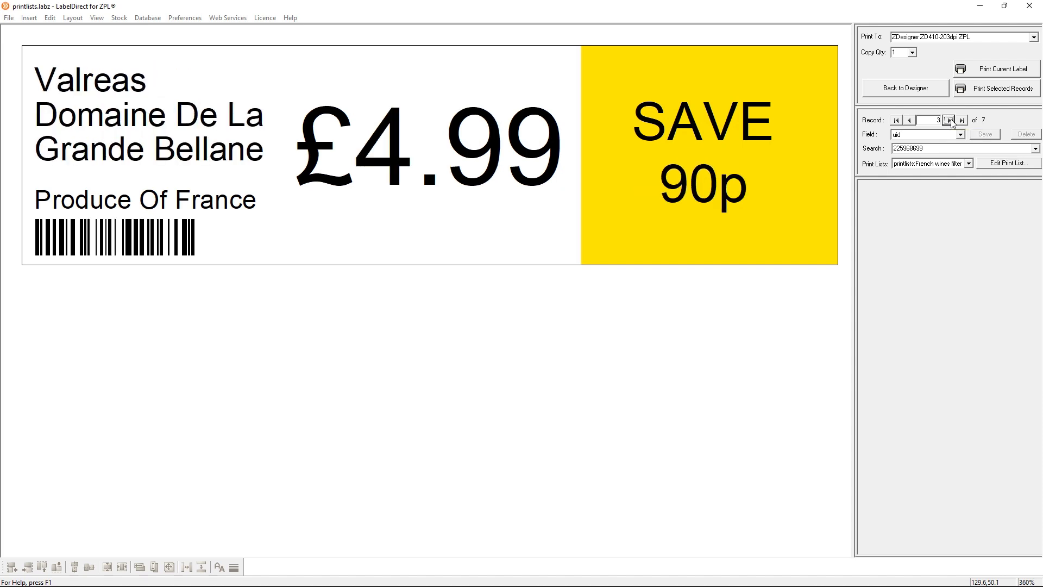
pyautogui.click(949, 120)
pyautogui.click(949, 120)
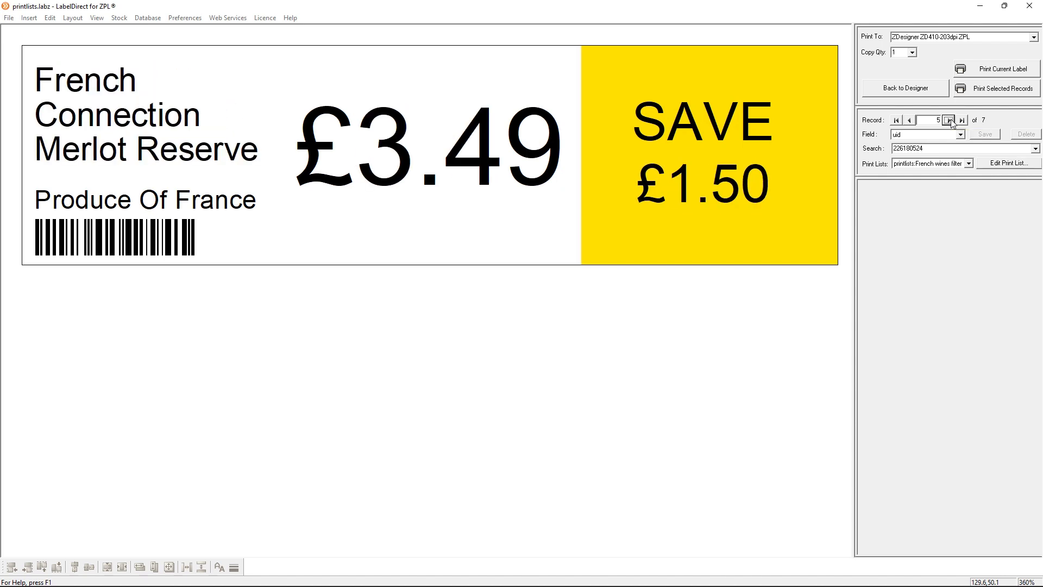
pyautogui.click(950, 120)
pyautogui.click(949, 120)
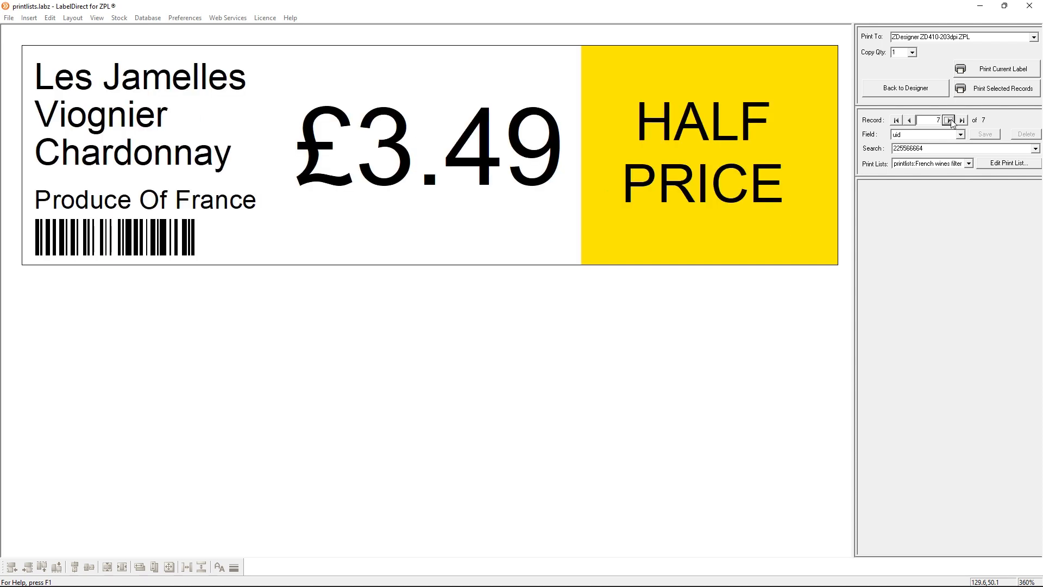